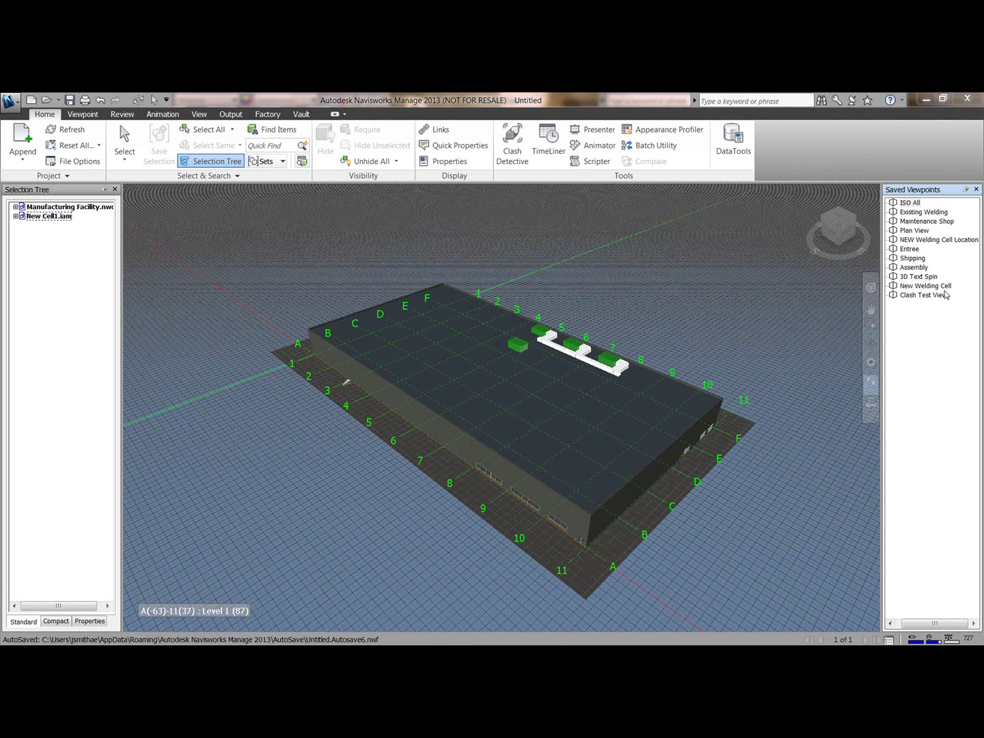
# Open the New Welding Cell saved viewpoint and examine the inside of the cell around the suspended robots and overhead structure.
pyautogui.click(920, 286)
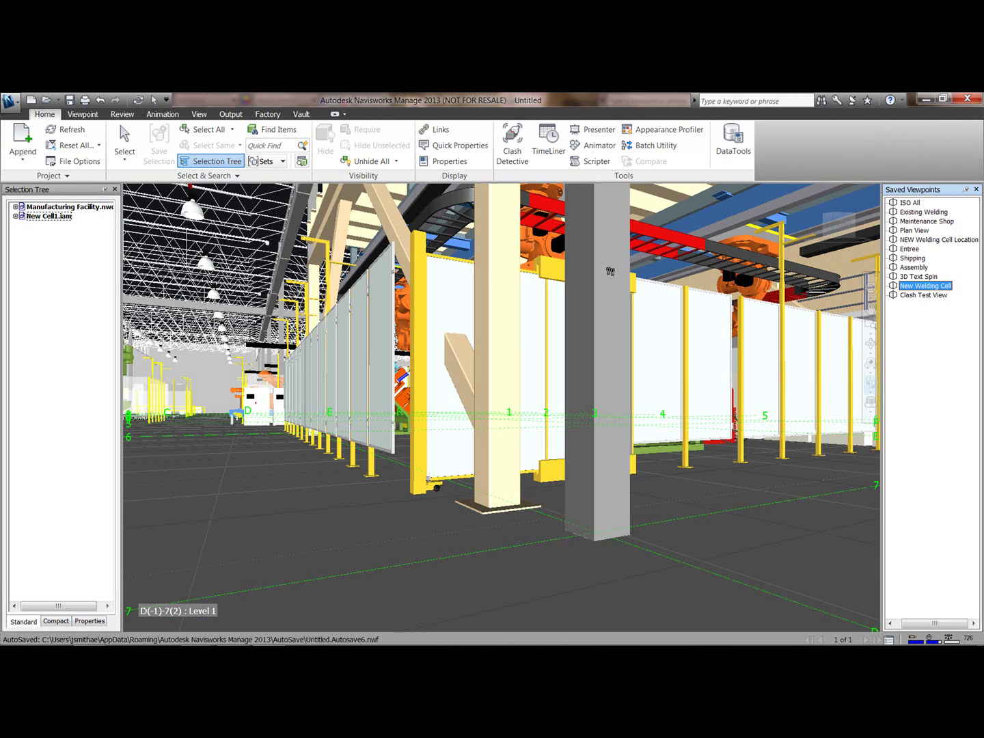
pyautogui.moveTo(396, 519); pyautogui.dragTo(604, 353)
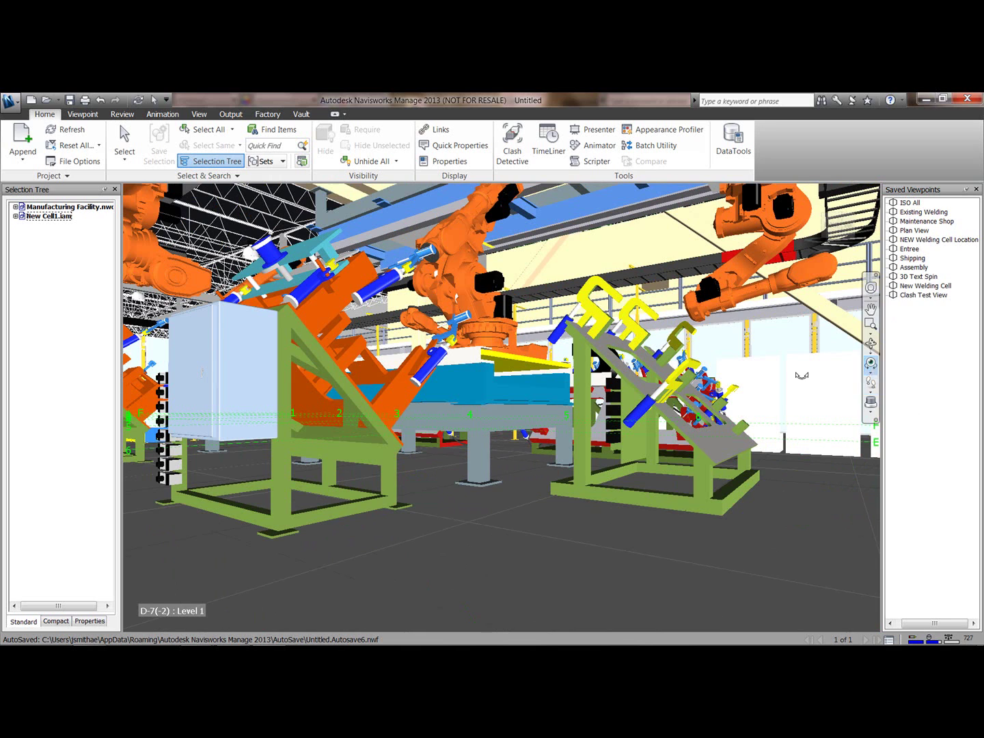
pyautogui.moveTo(552, 375); pyautogui.dragTo(541, 342)
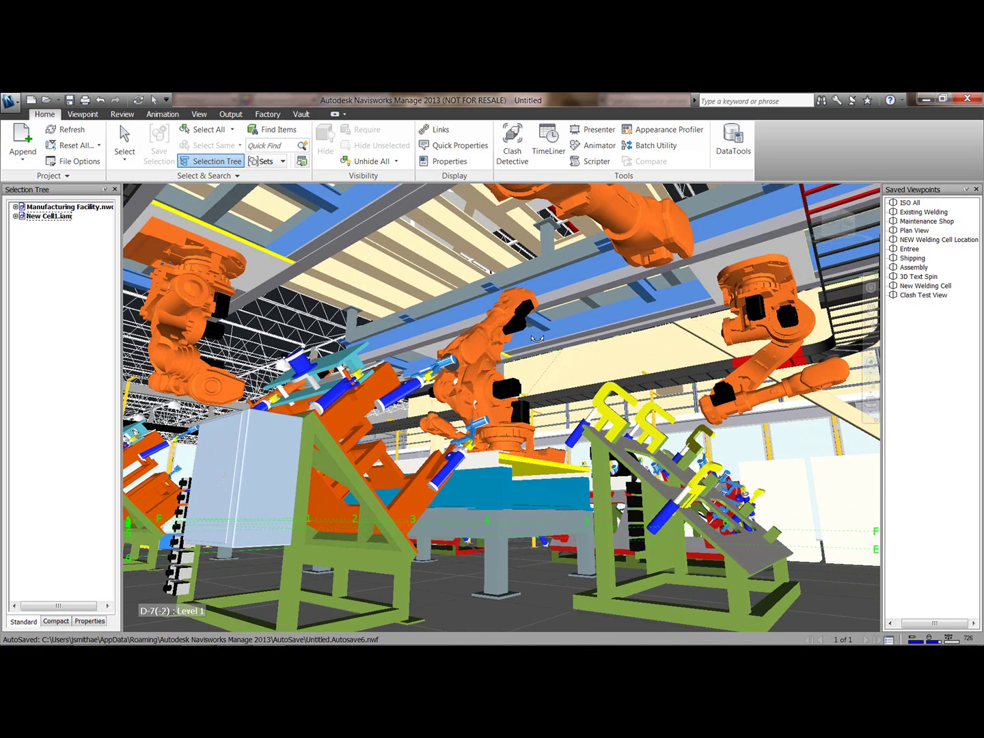
# Run Test 1 in Clash Detective as a Clearance test between New Cell1.iam and Sprinkler System.ipt.
pyautogui.click(513, 146)
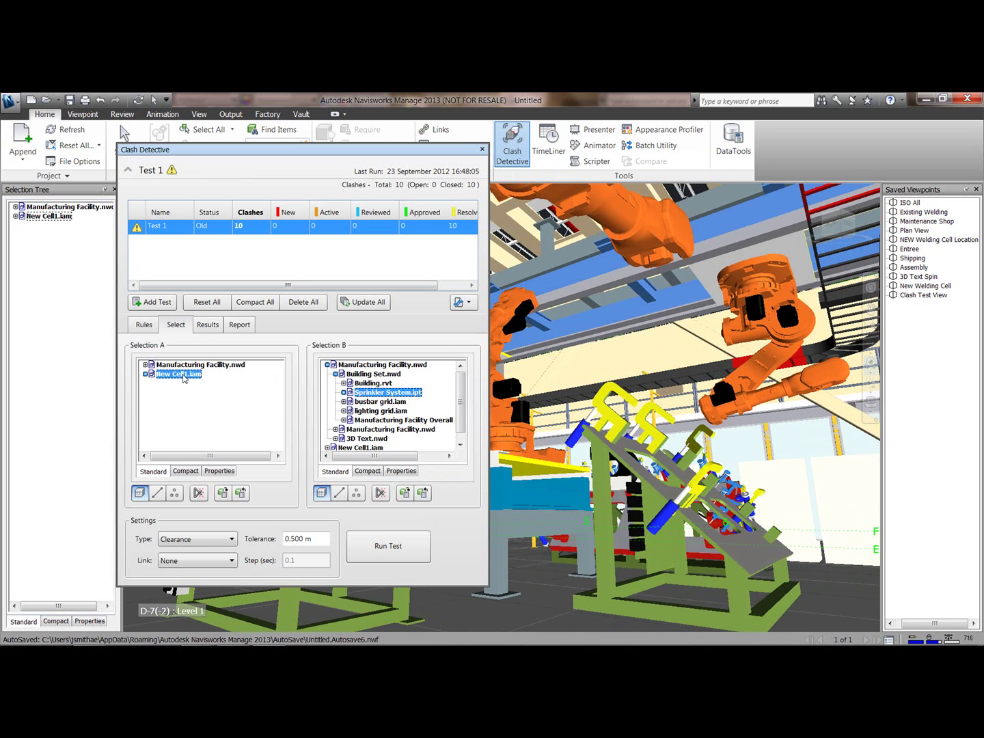
pyautogui.click(213, 540)
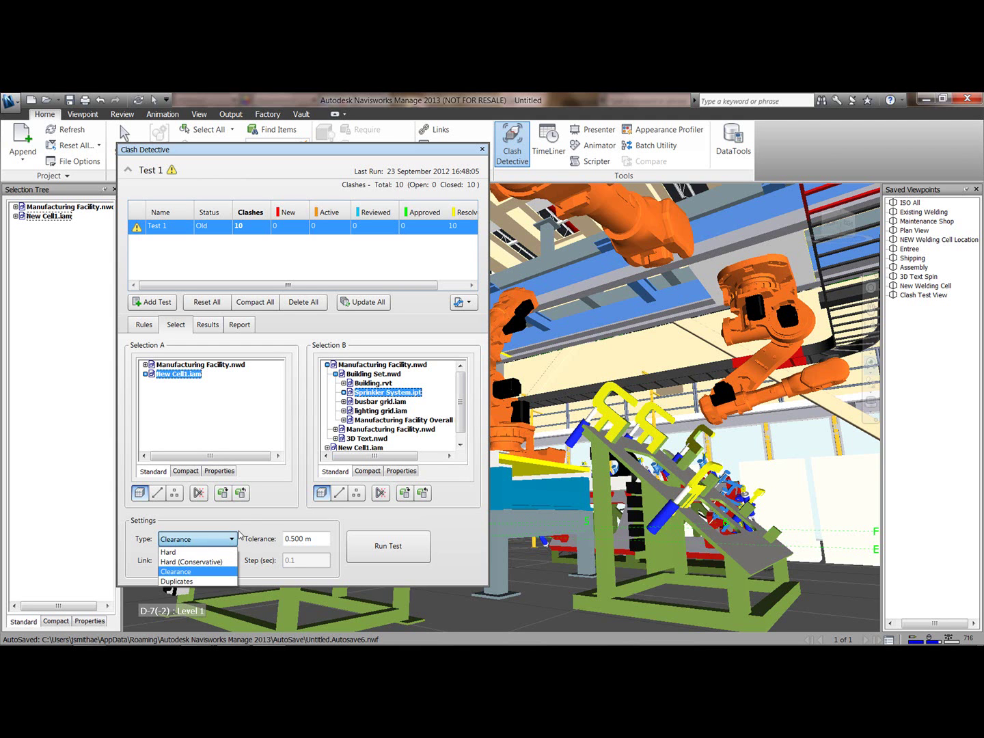
pyautogui.click(242, 527)
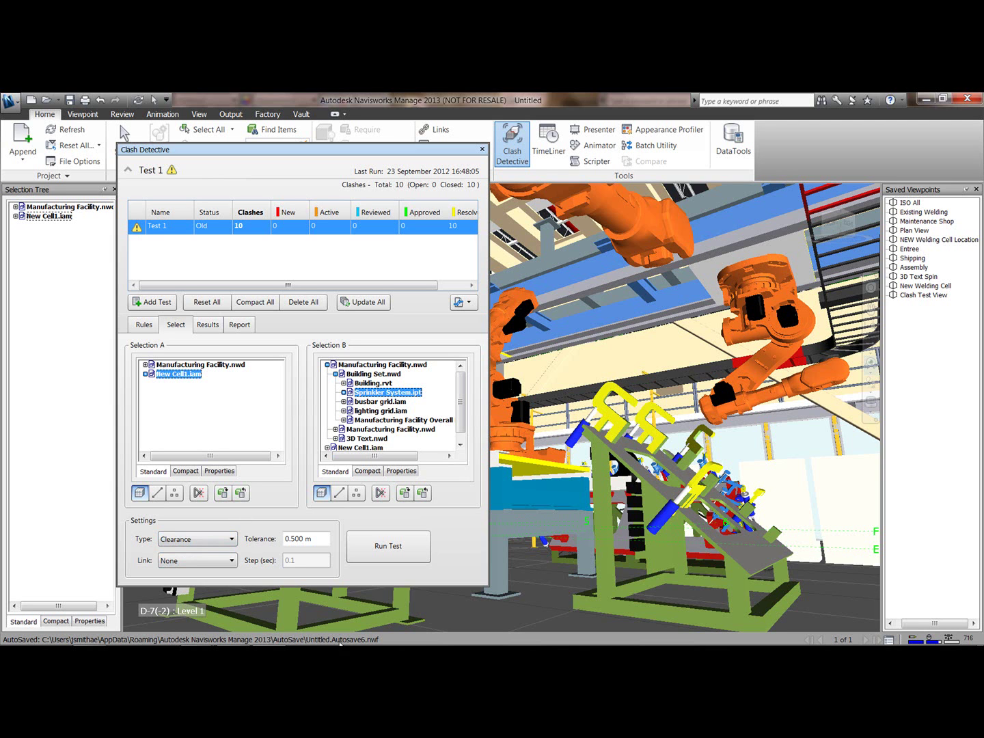
pyautogui.click(395, 547)
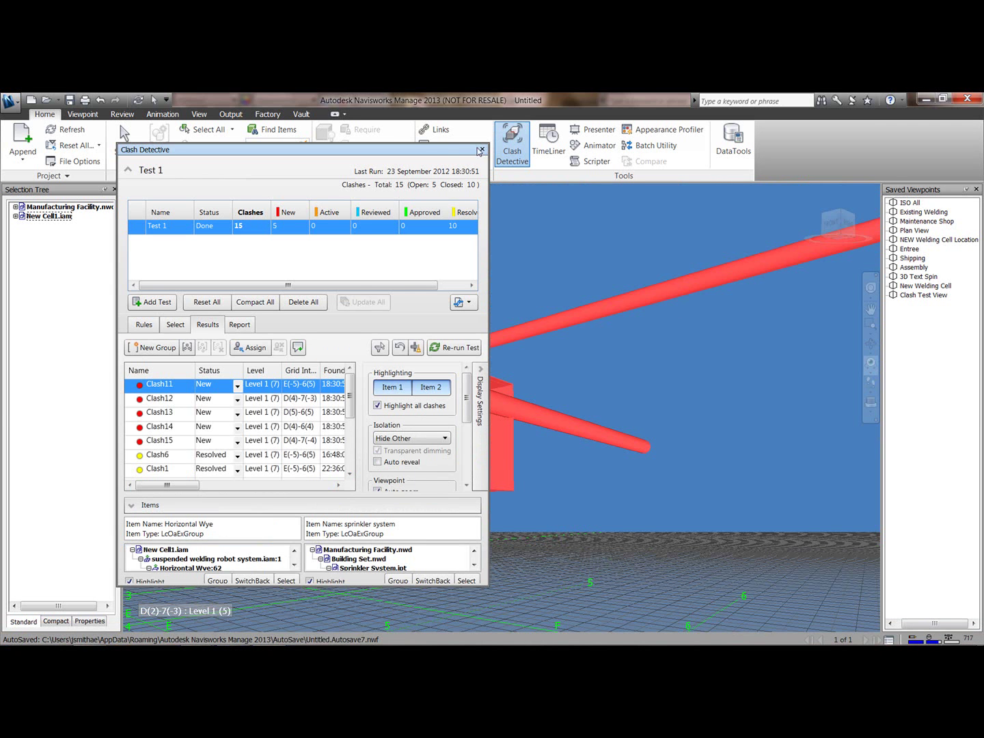
# Move the Clash Detective window clear of the model and review the clash list and the geometry highlighted for Clash11.
pyautogui.moveTo(456, 150); pyautogui.dragTo(347, 132)
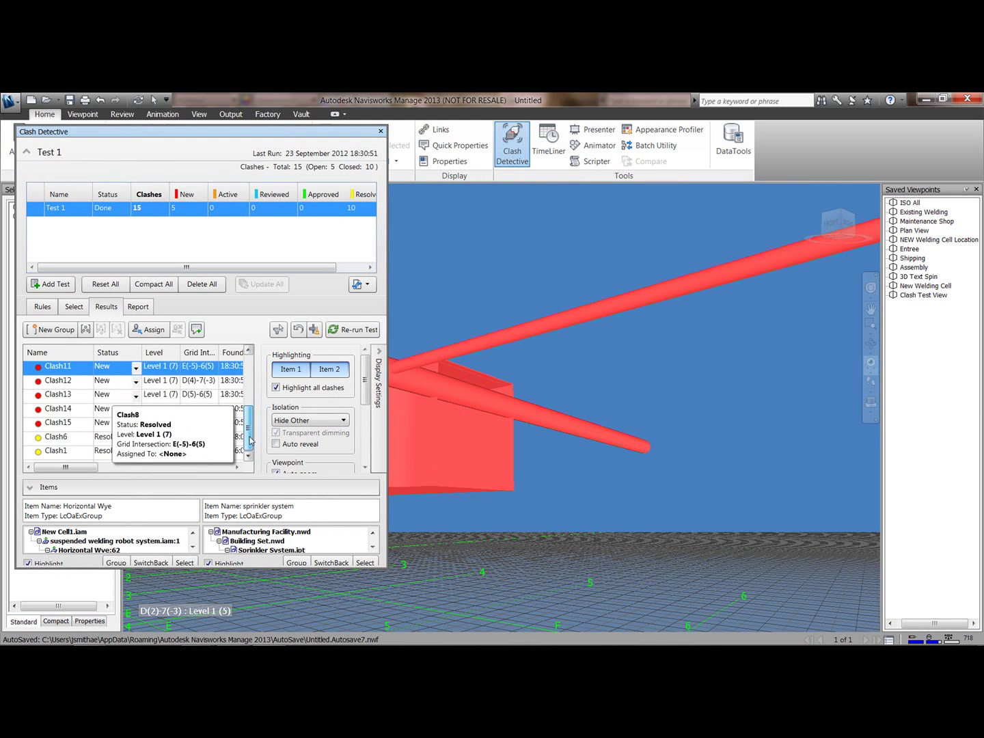
pyautogui.scroll(3, 254, 409)
pyautogui.scroll(3, 254, 383)
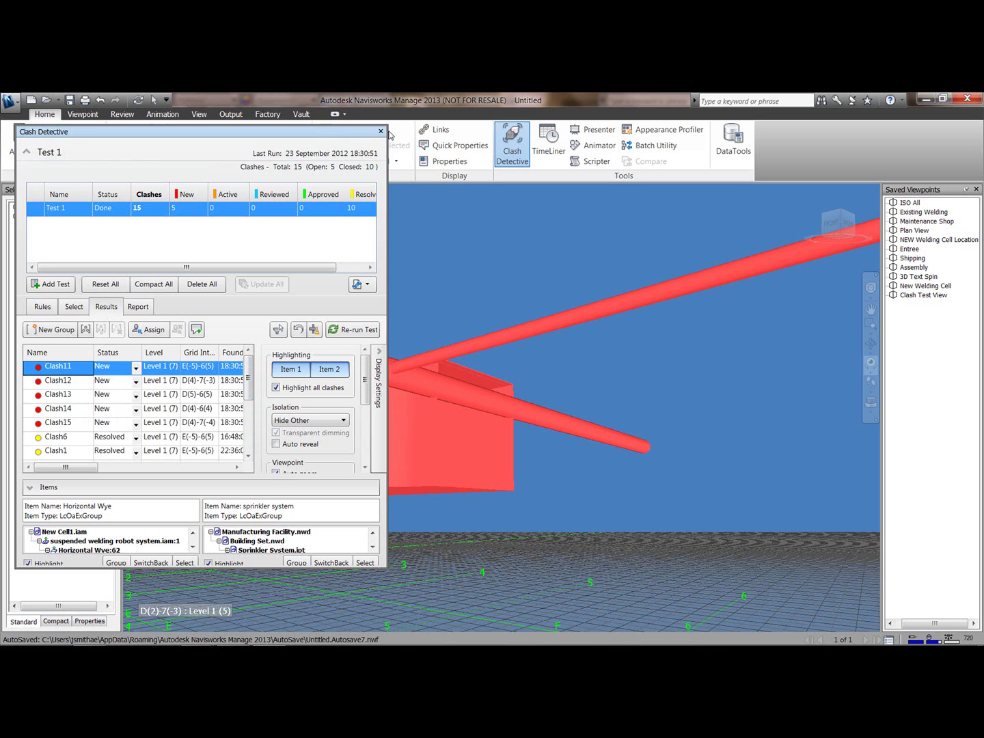
pyautogui.moveTo(382, 131); pyautogui.dragTo(807, 204)
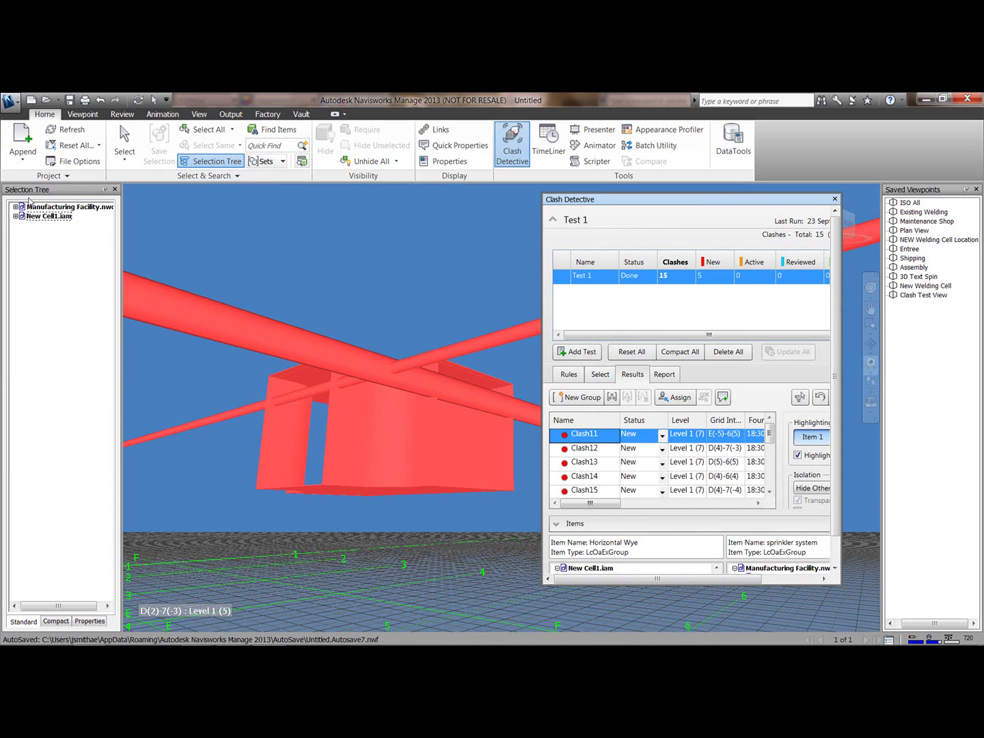
# Use SwitchBack on New Cell1.iam to open the welding cell assembly in Inventor.
pyautogui.click(38, 218)
pyautogui.rightClick(39, 217)
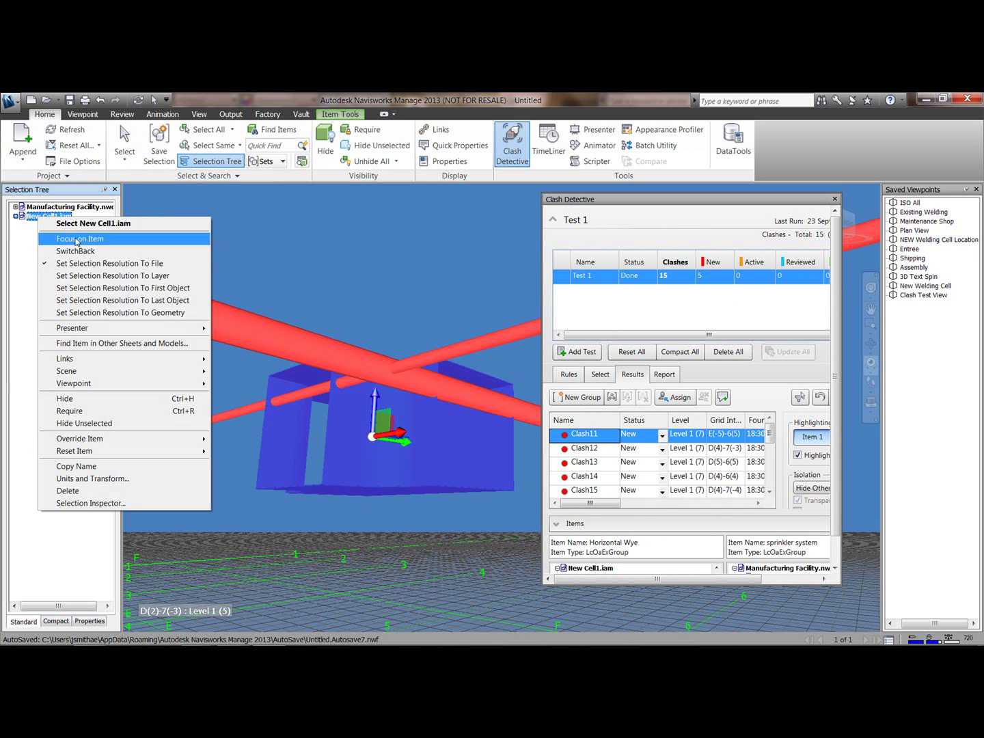
pyautogui.click(81, 252)
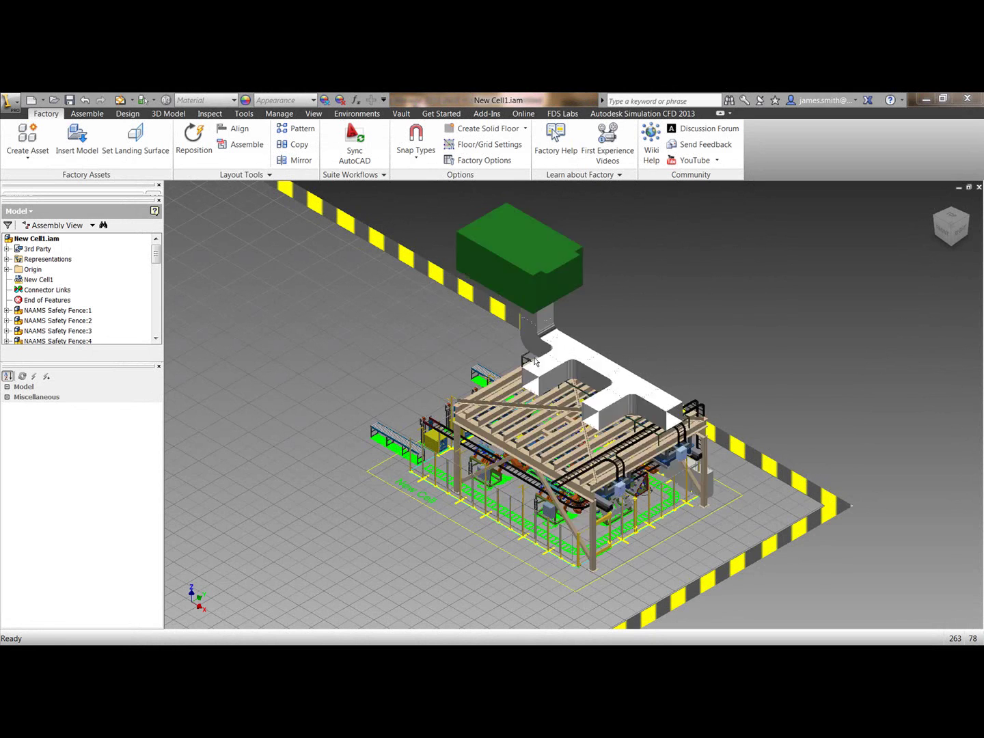
# Using part selection priority, set the height of the straight duct section above the welding cell to 30 in and update the model.
pyautogui.click(153, 101)
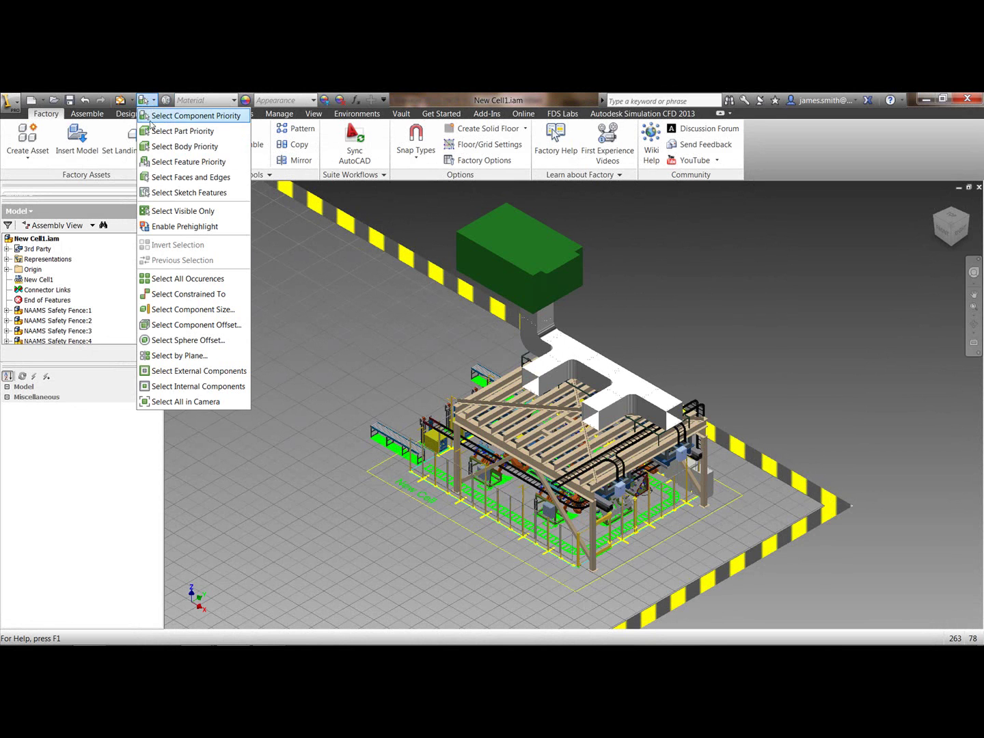
pyautogui.click(174, 131)
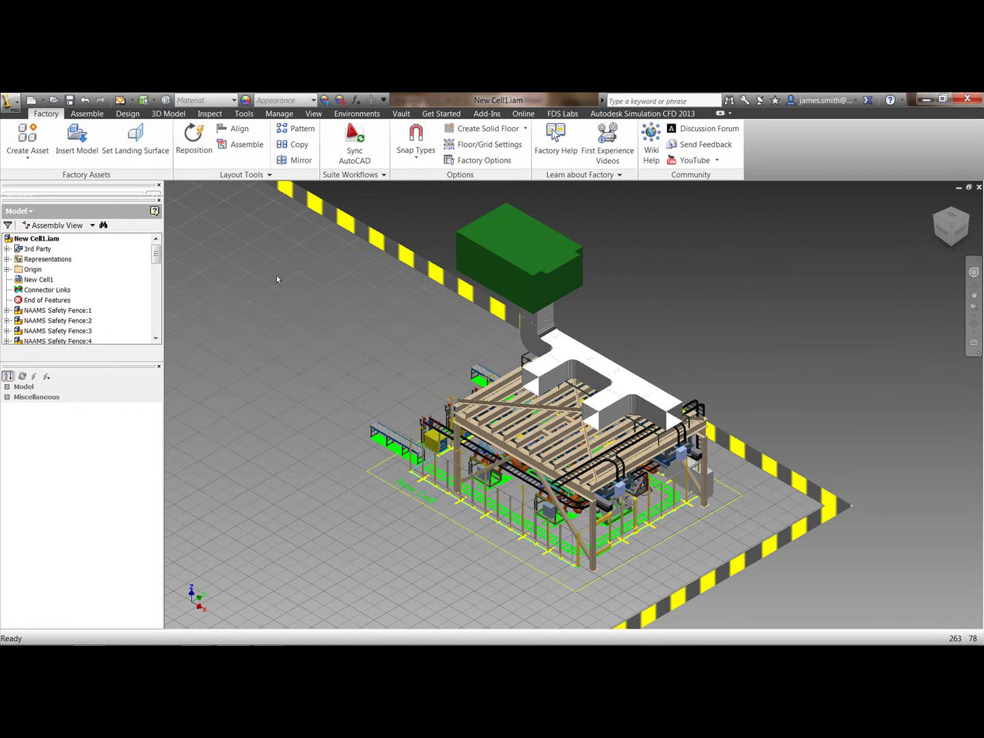
pyautogui.click(541, 374)
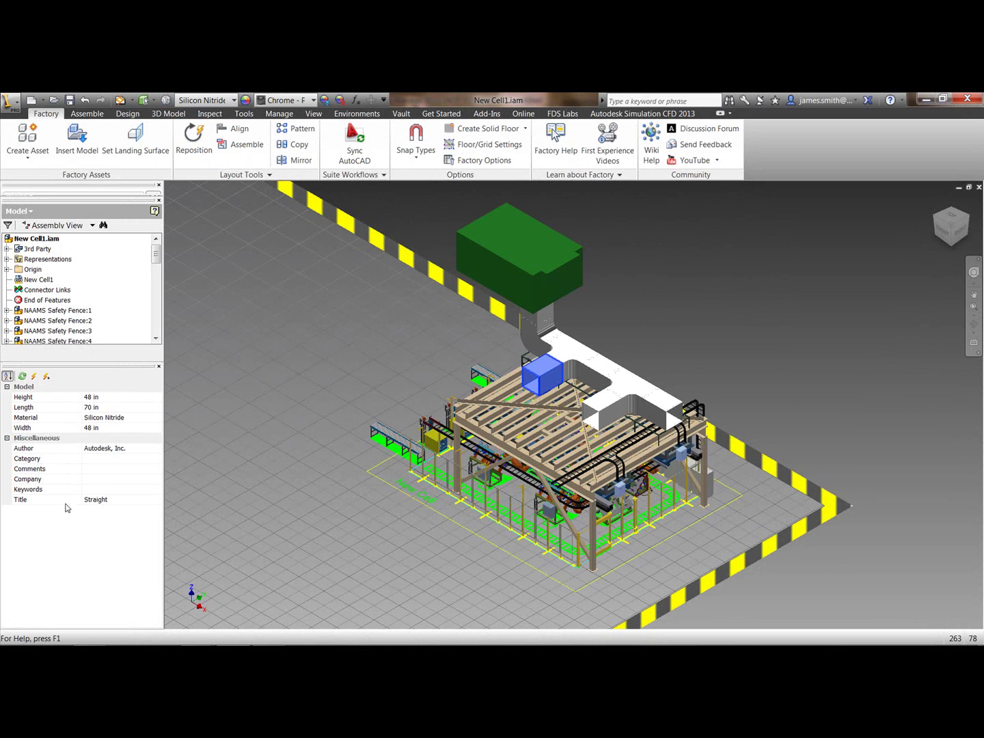
pyautogui.click(90, 398)
pyautogui.doubleClick(89, 398)
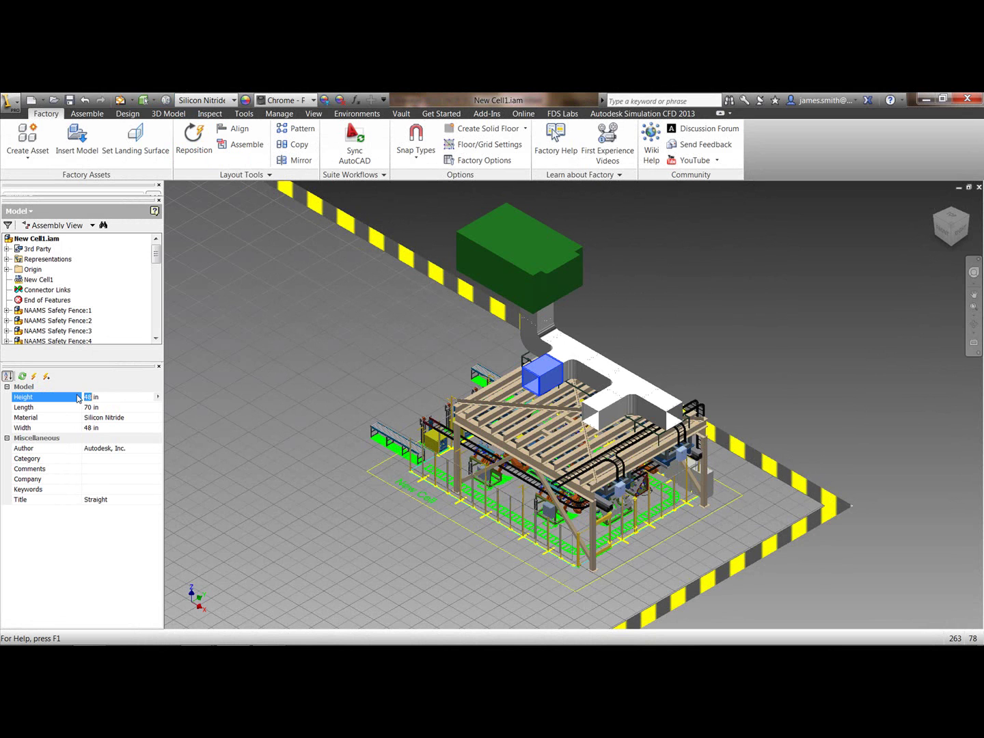
pyautogui.write('3')
pyautogui.click(46, 377)
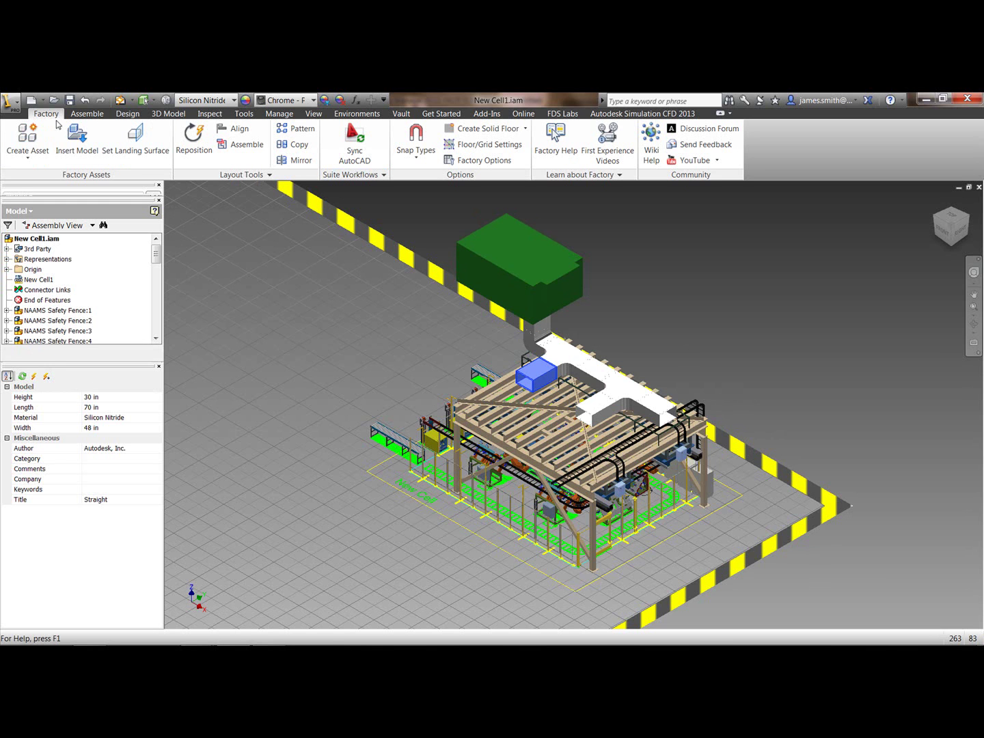
# Save New Cell1.iam and its dependents, switch back to Navisworks and refresh the combined model.
pyautogui.click(70, 100)
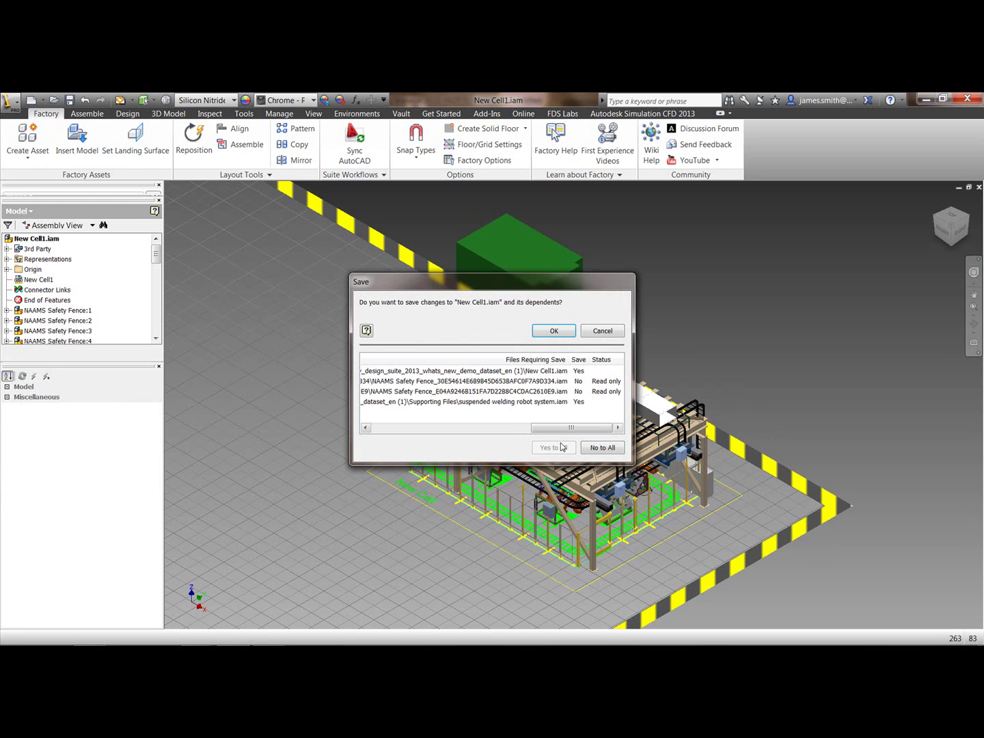
pyautogui.click(561, 331)
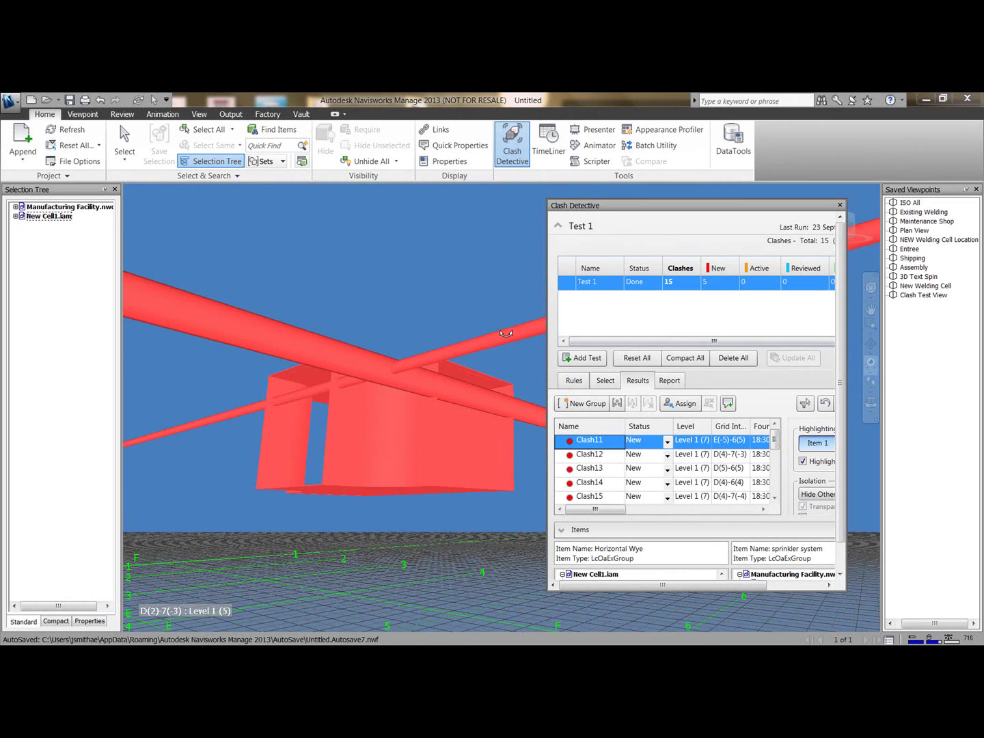
pyautogui.click(72, 130)
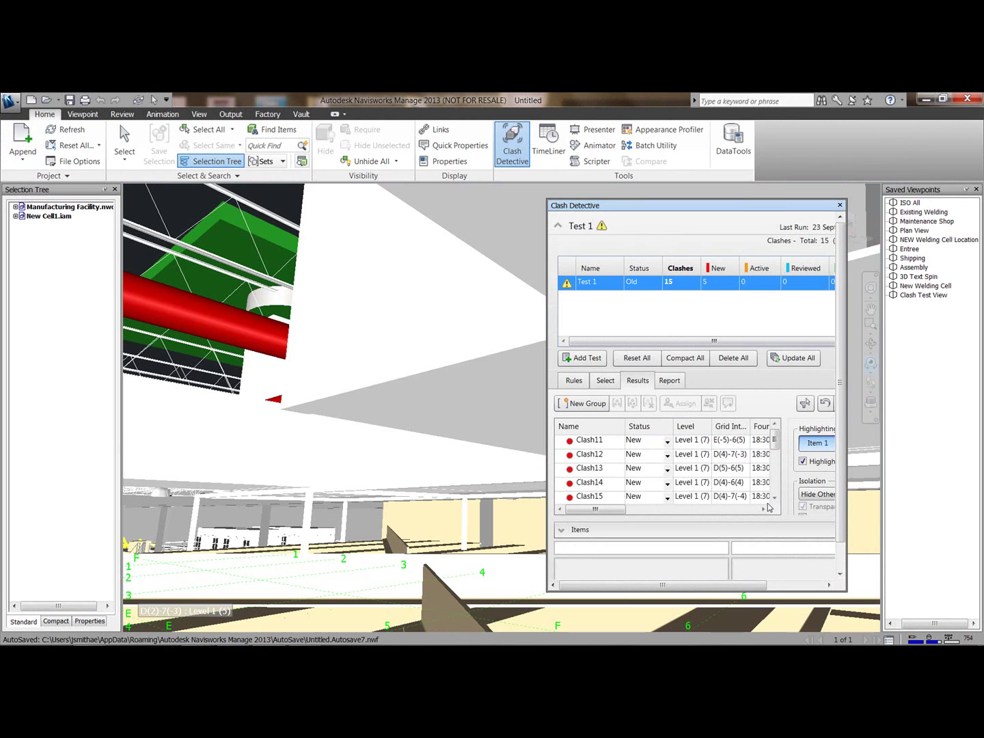
# Rerun the outdated Test 1 clearance test against the sprinkler system with the refreshed welding cell.
pyautogui.click(606, 385)
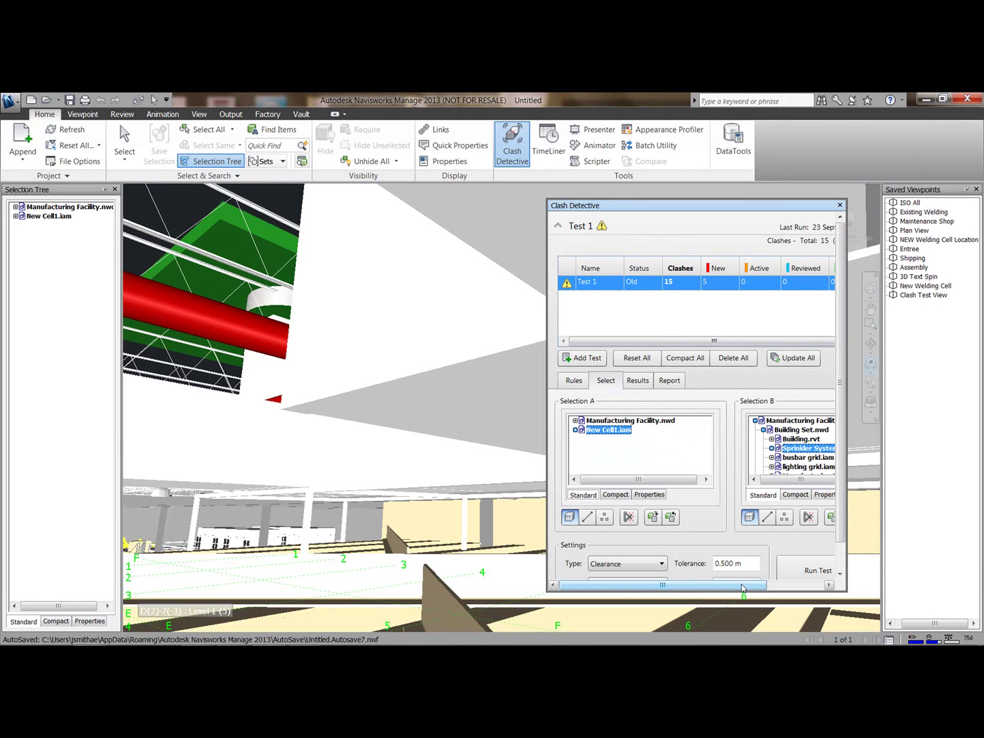
pyautogui.moveTo(744, 591); pyautogui.dragTo(771, 592)
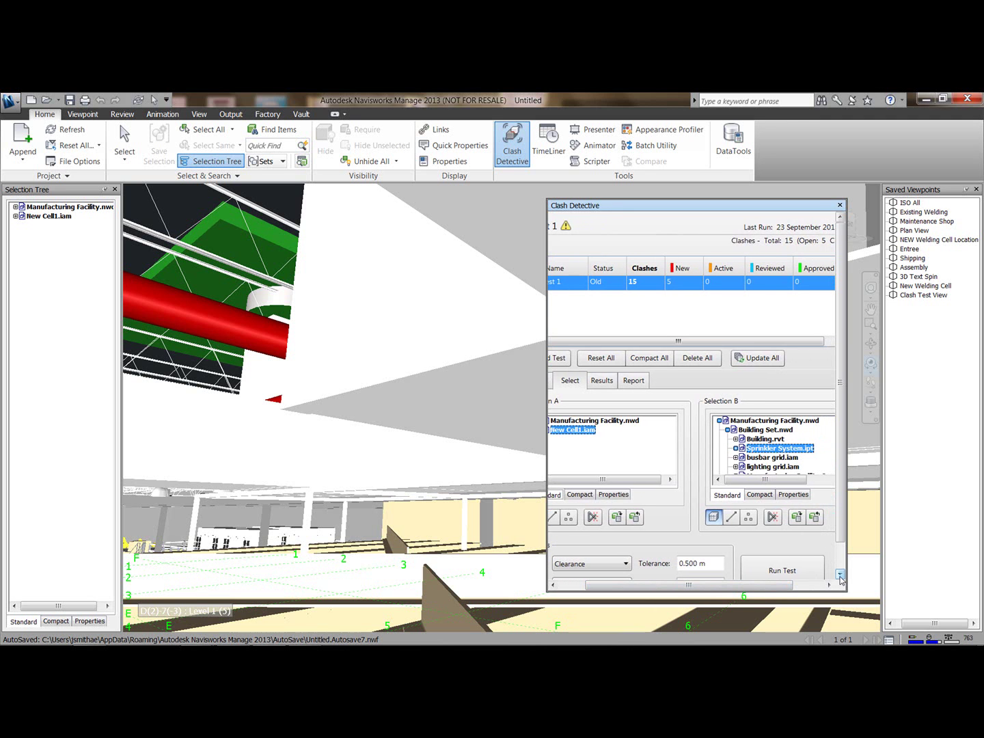
pyautogui.click(841, 575)
pyautogui.click(800, 576)
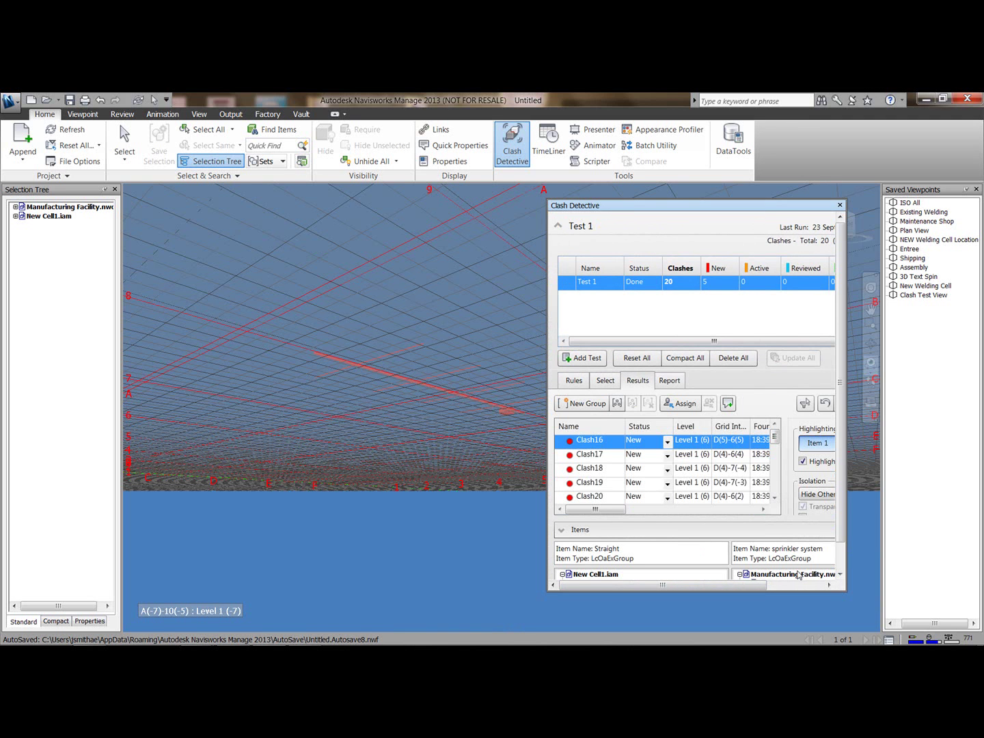
# Step through the new clash results from Clash17 to Clash19 and return to Clash16.
pyautogui.click(591, 458)
pyautogui.press('Down')
pyautogui.press('Down')
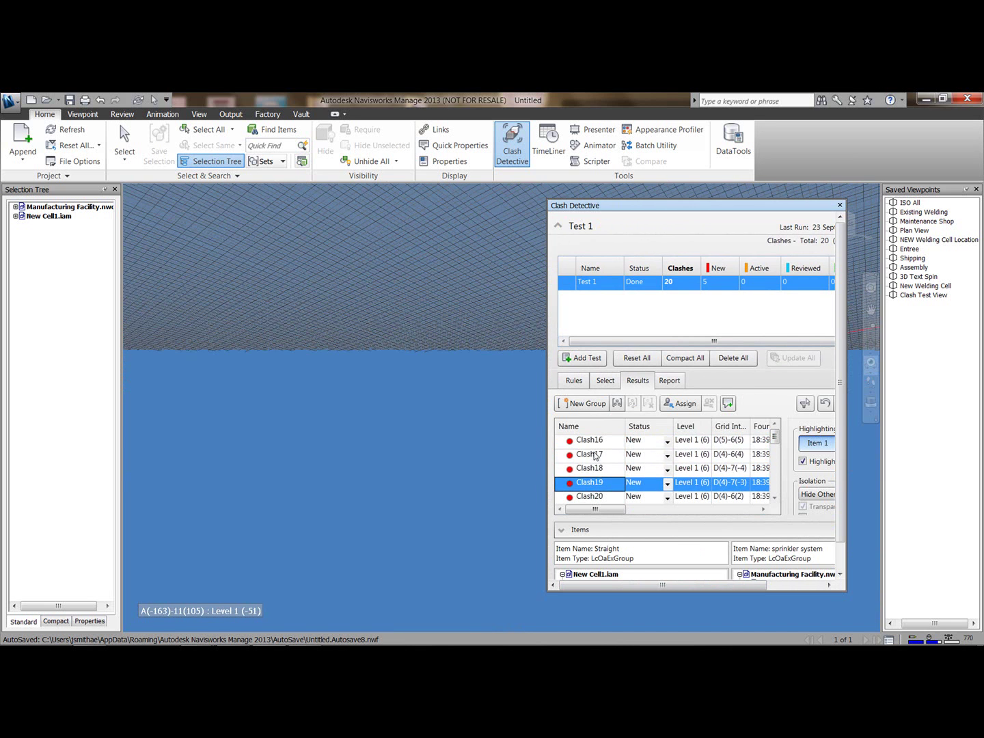
pyautogui.click(597, 439)
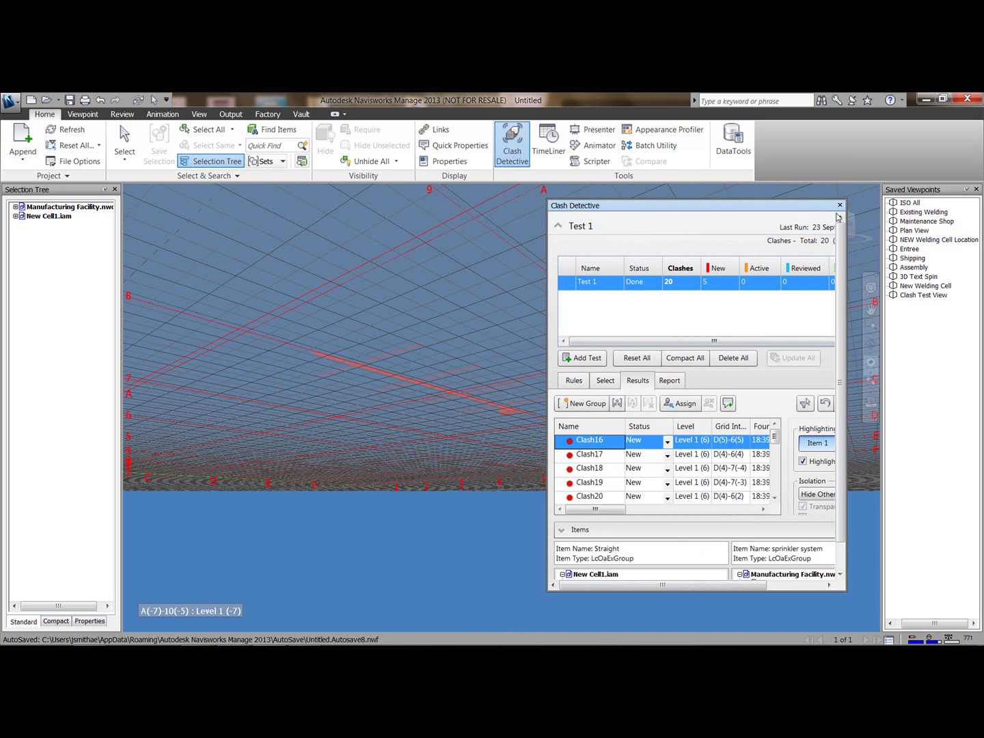
# Close Clash Detective and restore the ISO All saved viewpoint of the whole building.
pyautogui.click(840, 205)
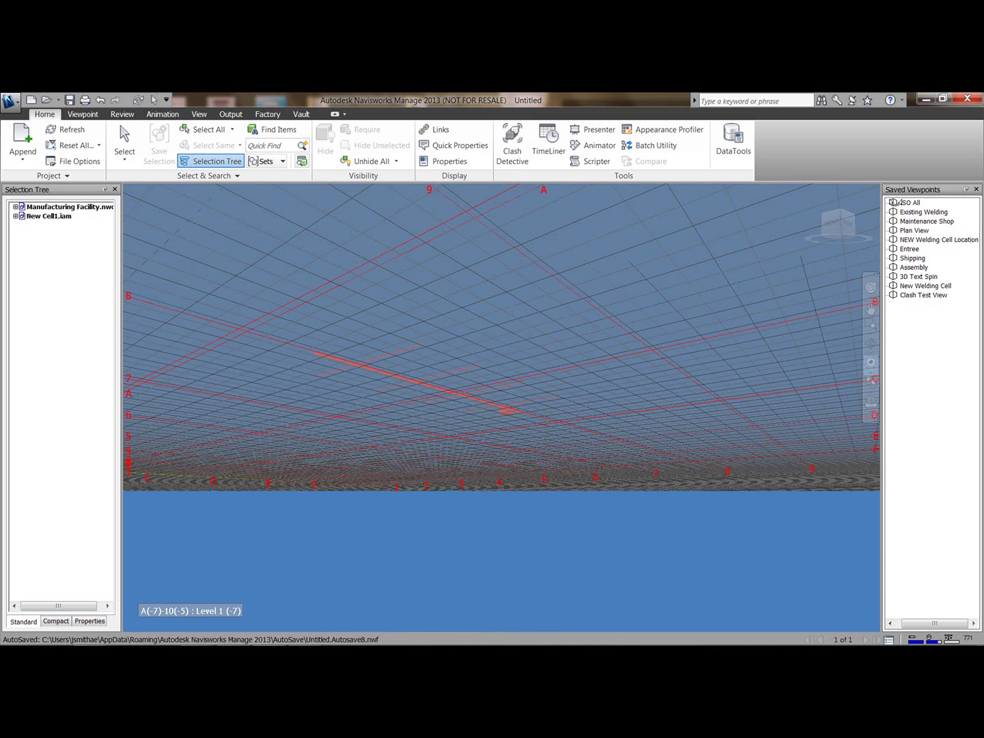
pyautogui.click(908, 204)
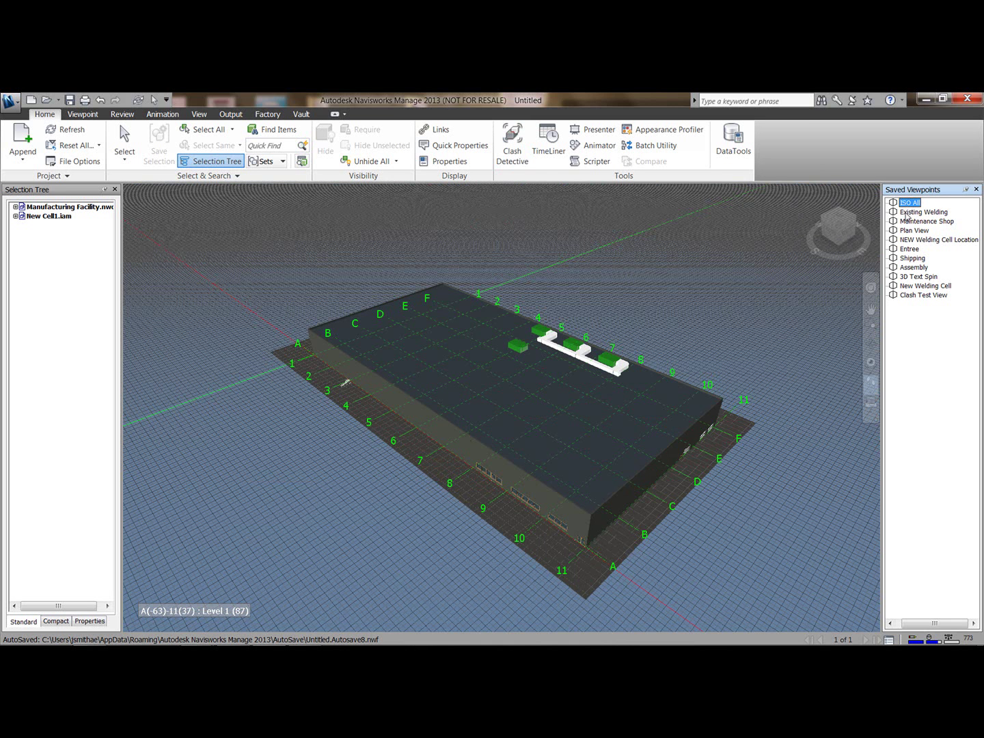